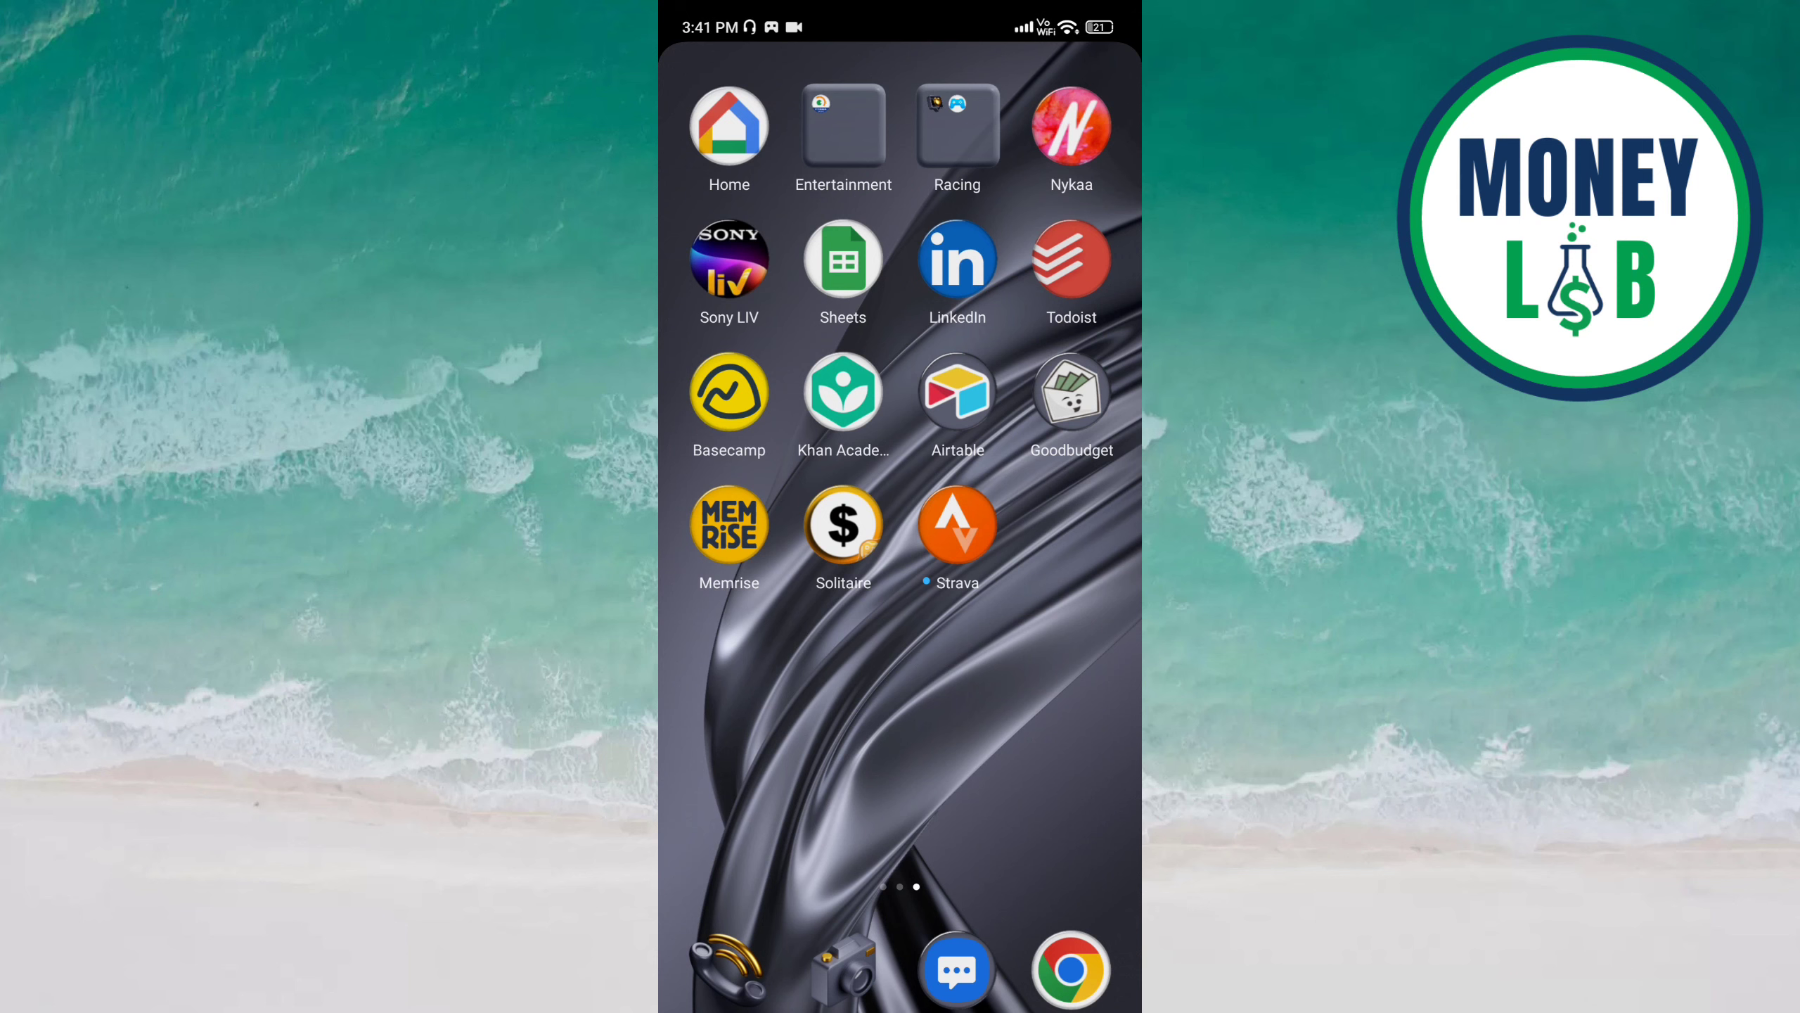
Launch Memrise from the home screen to reach its French Learn page
left_click(729, 526)
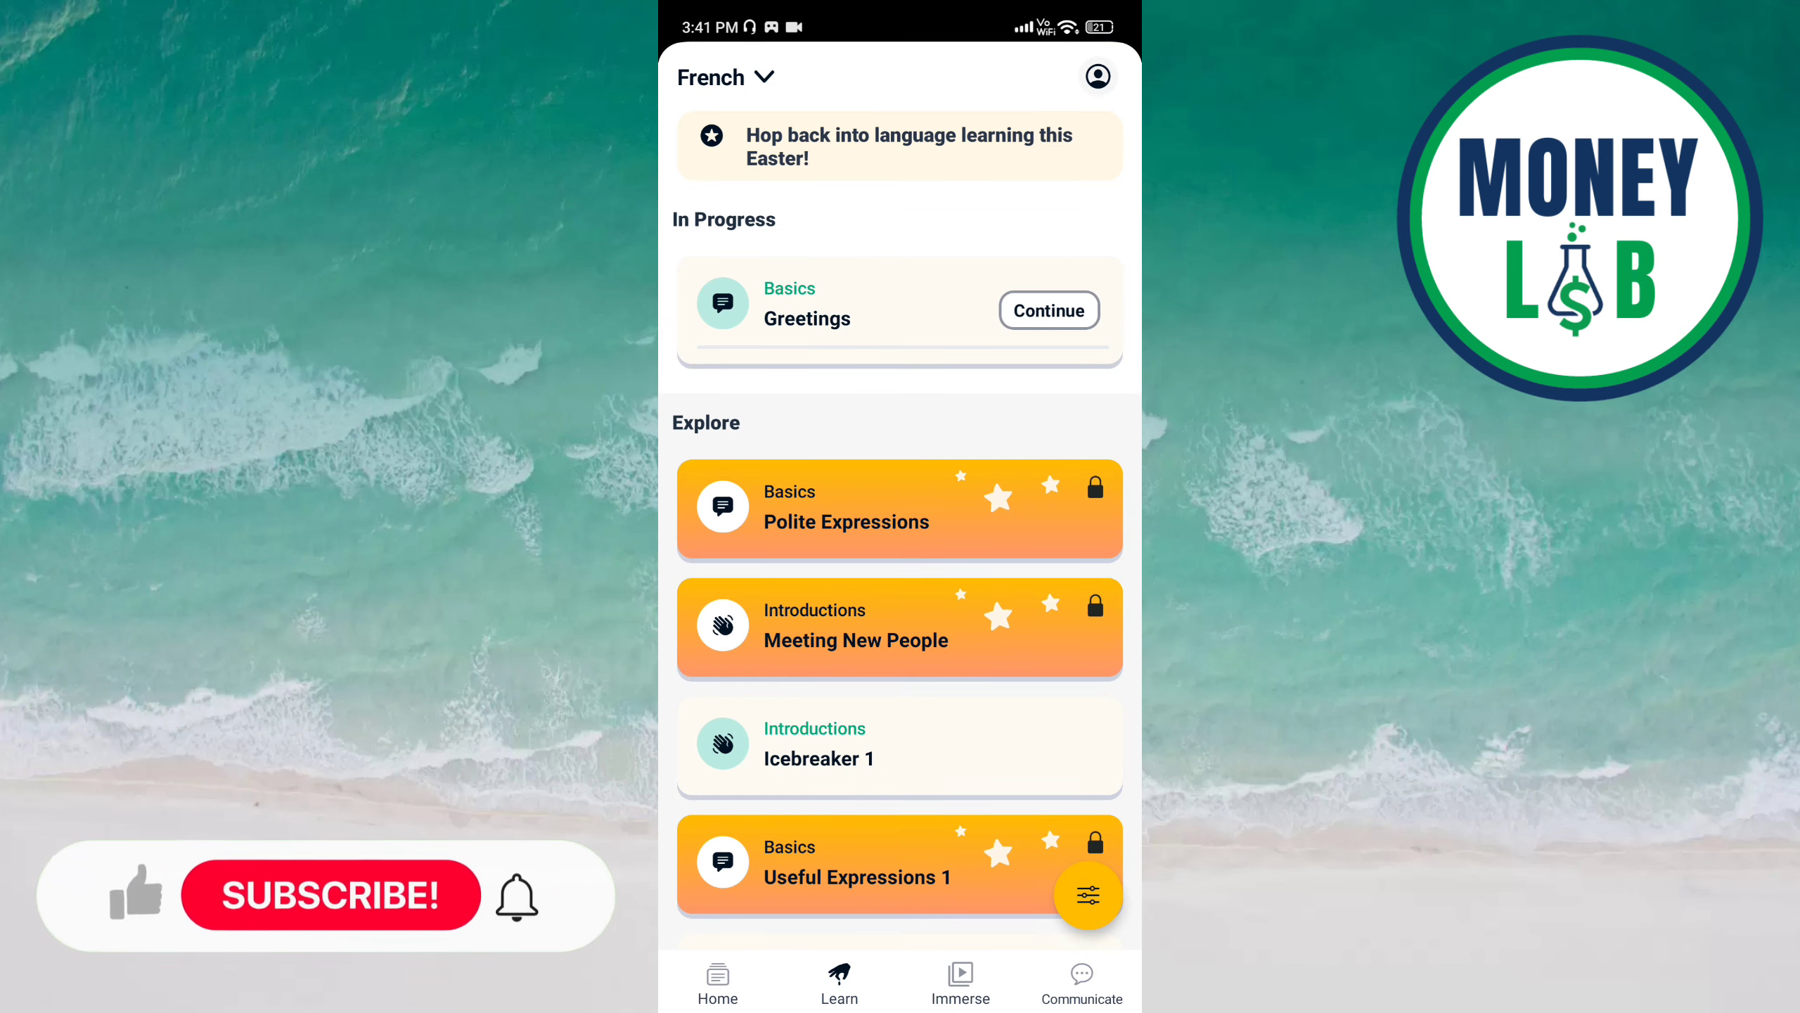
Turn on Reminders in Settings and set the reminder hour to 3 on the time picker
left_click(1098, 77)
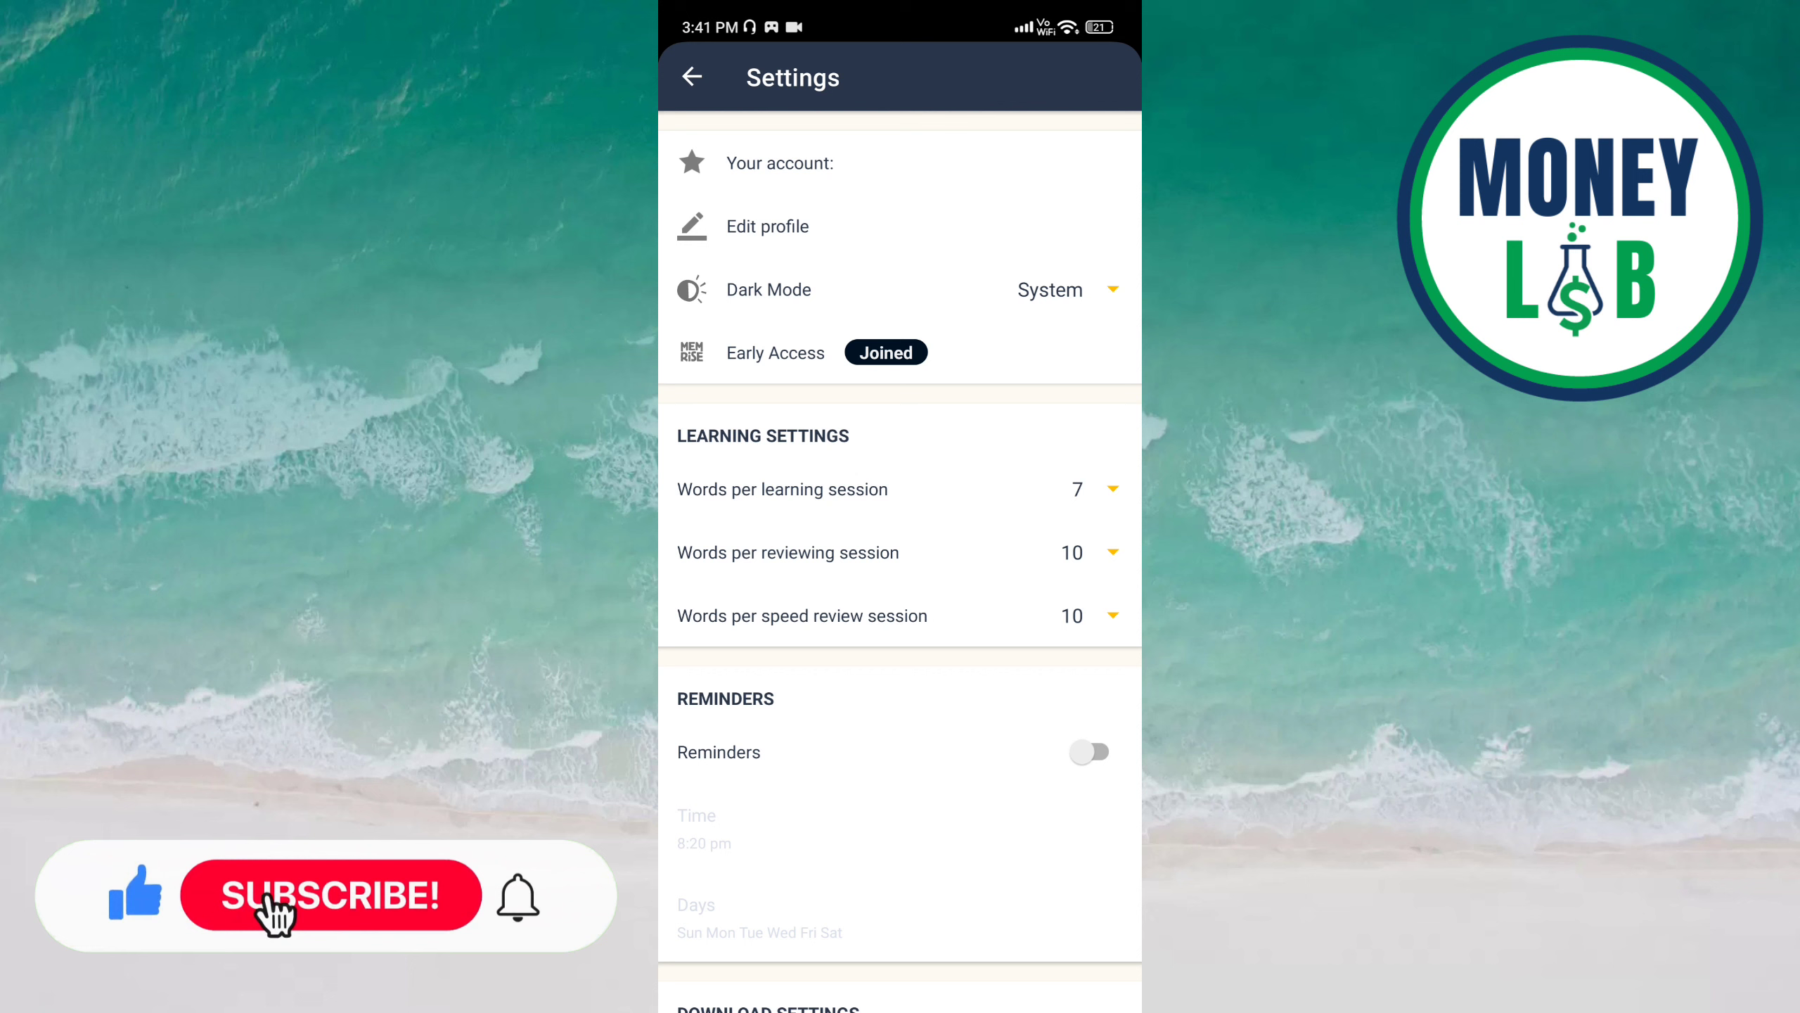
left_click(1090, 753)
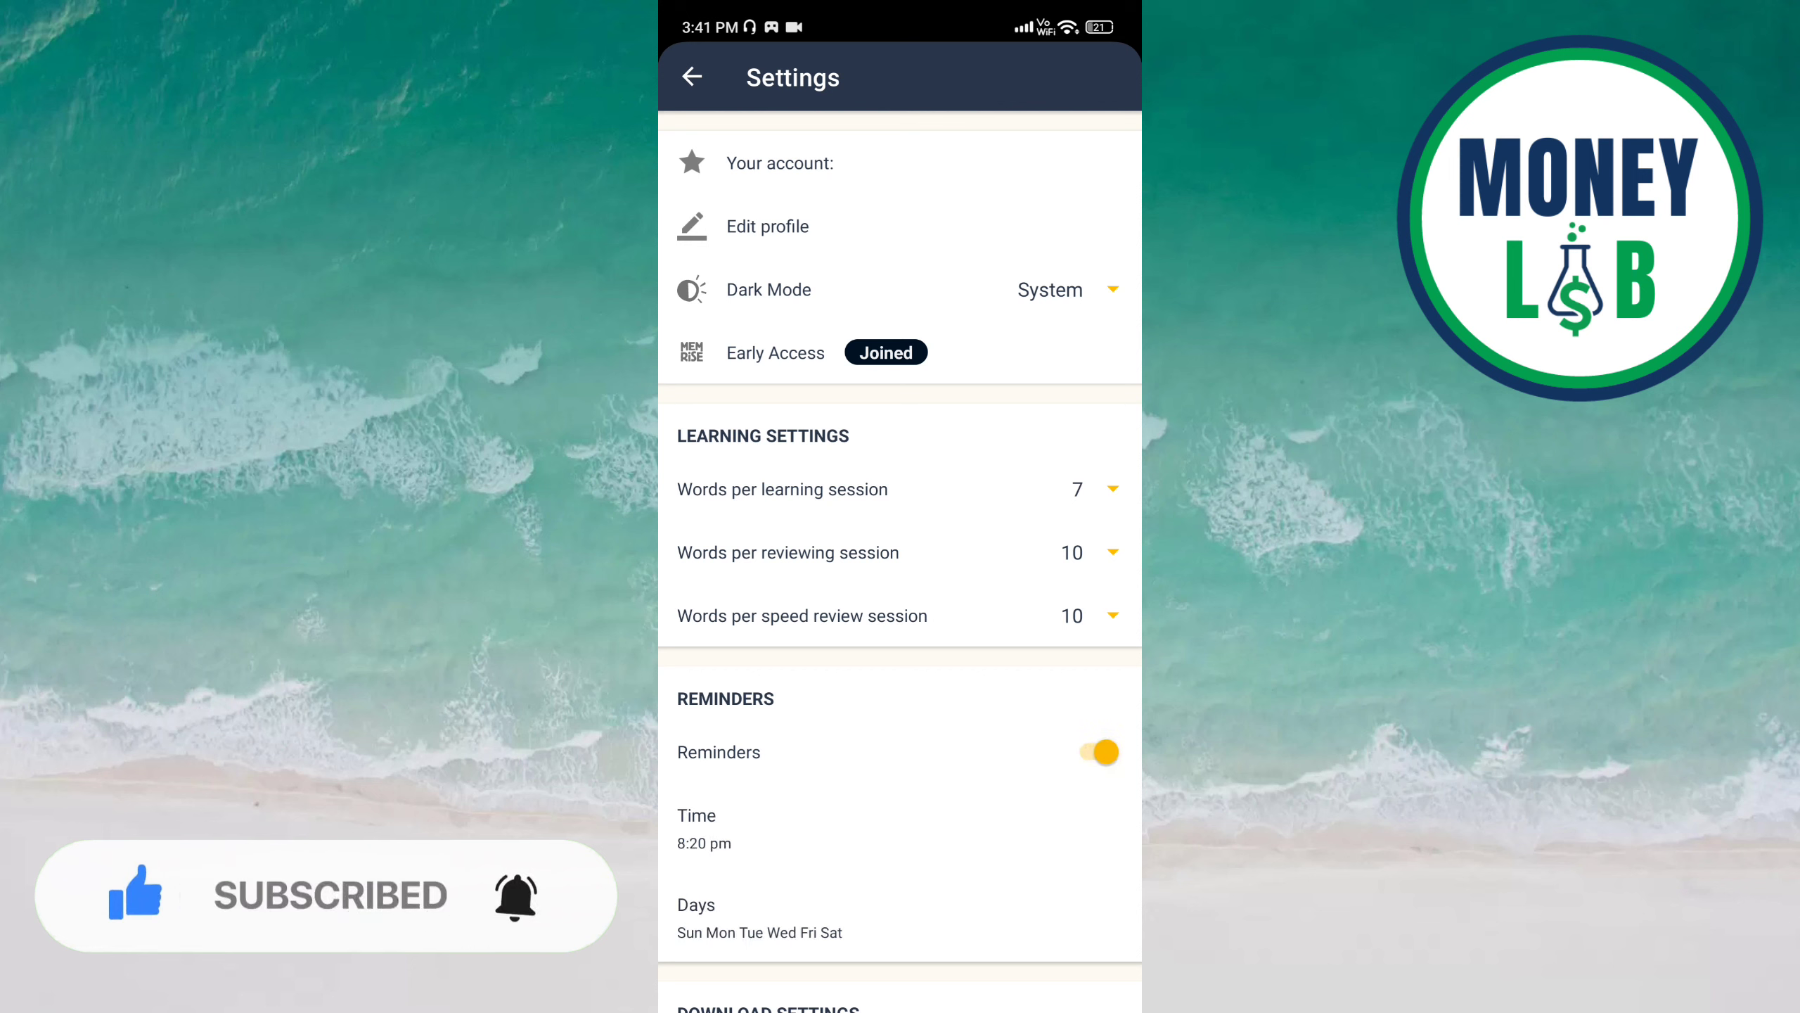
left_click(696, 827)
left_click(1010, 568)
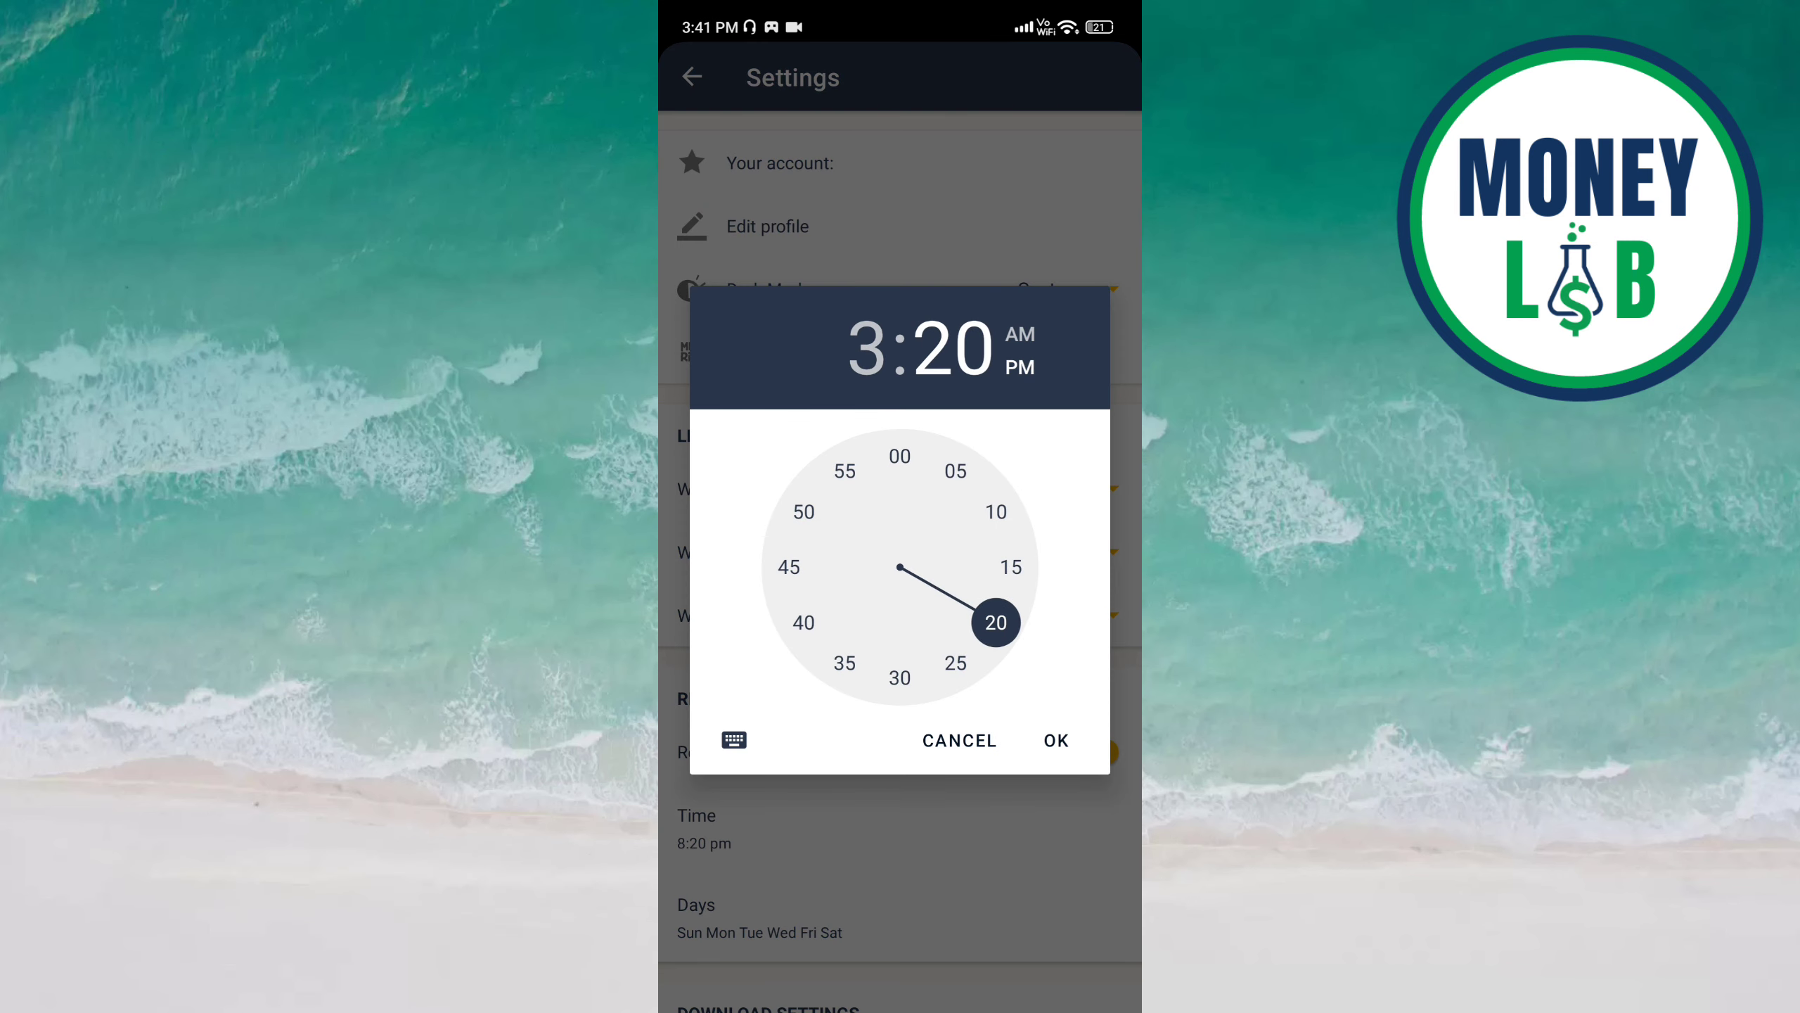
Confirm 3:20 PM, then uncheck Sunday, Monday, Friday and Saturday, leaving Tue and Wed
left_click(1056, 740)
left_click(759, 917)
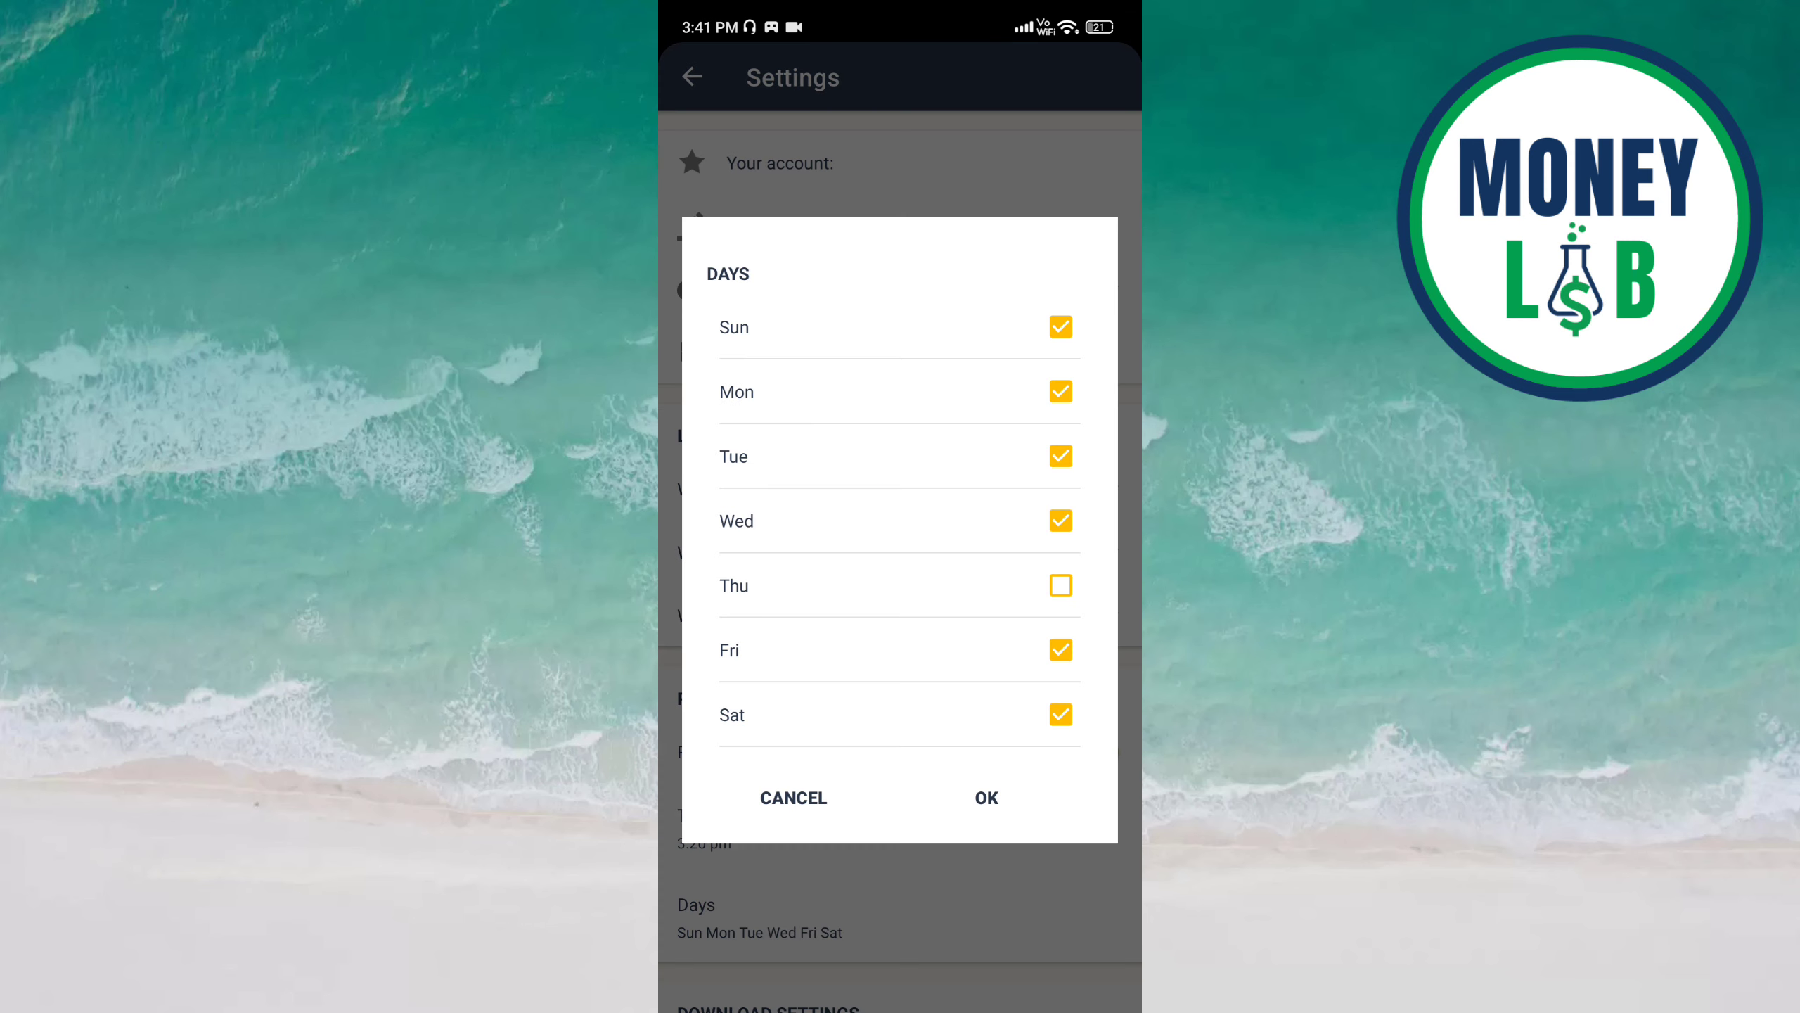
left_click(1061, 327)
left_click(1061, 391)
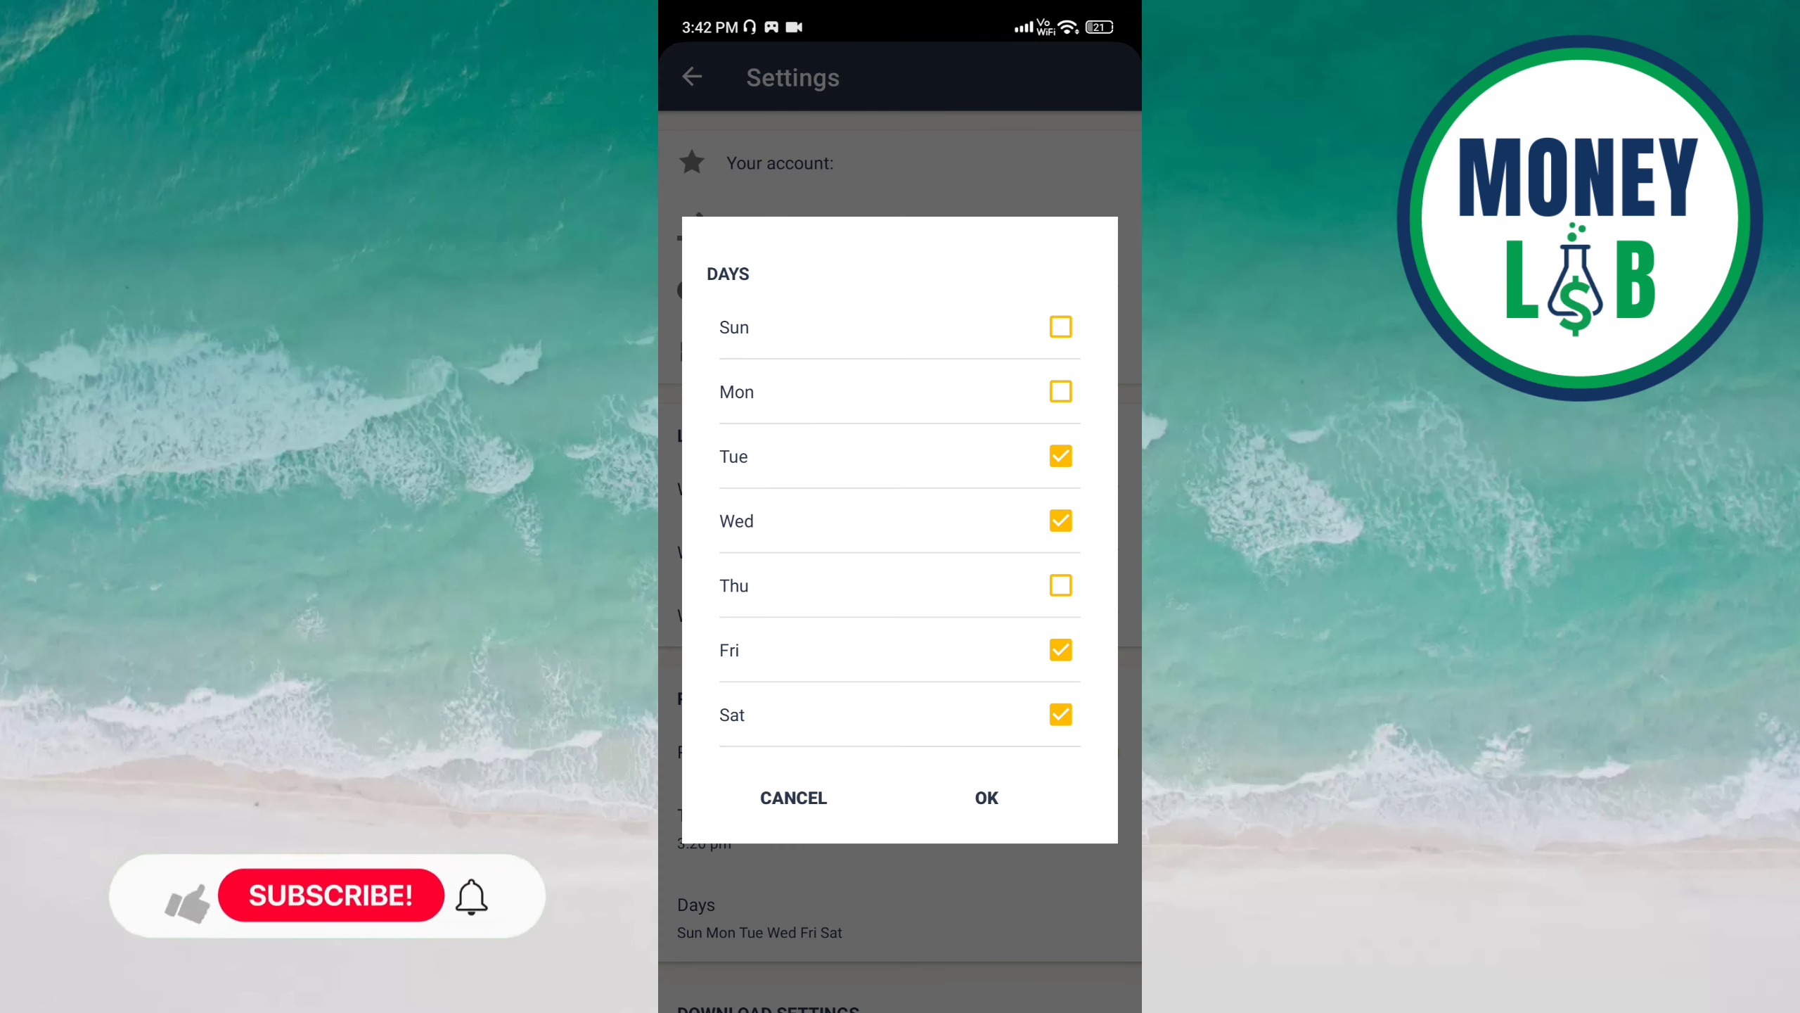
left_click(1061, 650)
left_click(1061, 715)
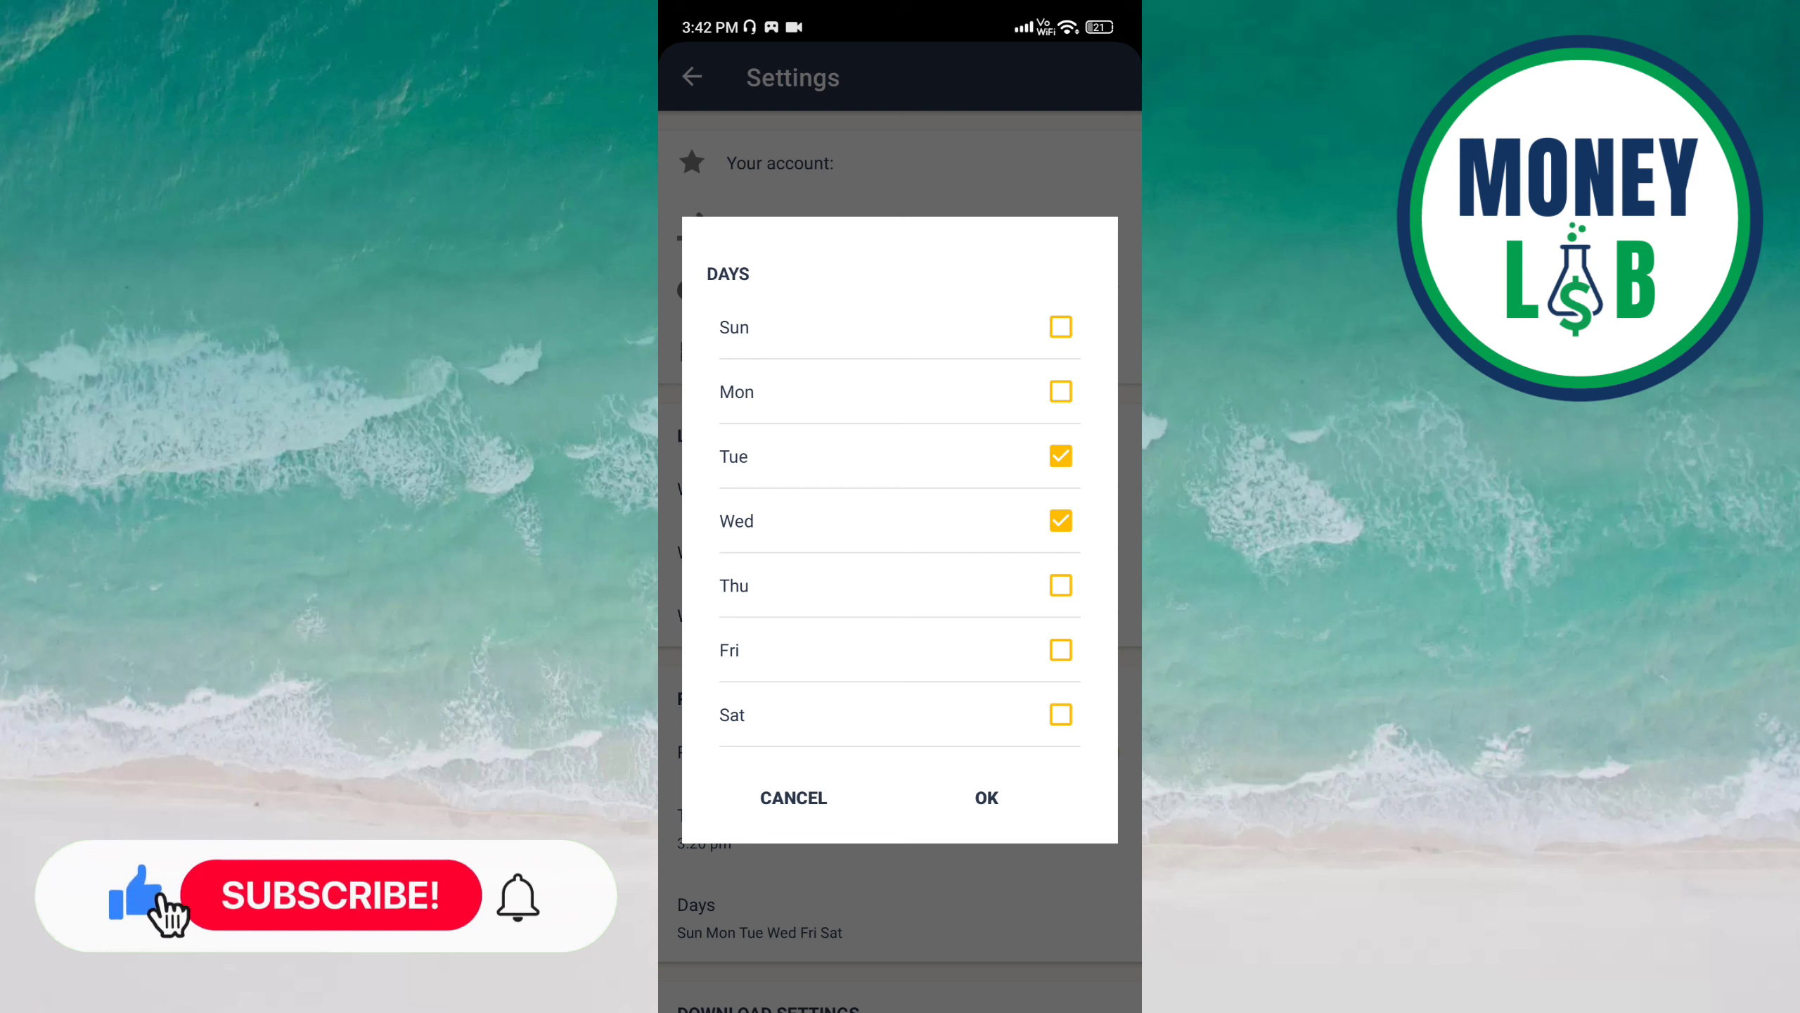
left_click(1061, 650)
left_click(986, 797)
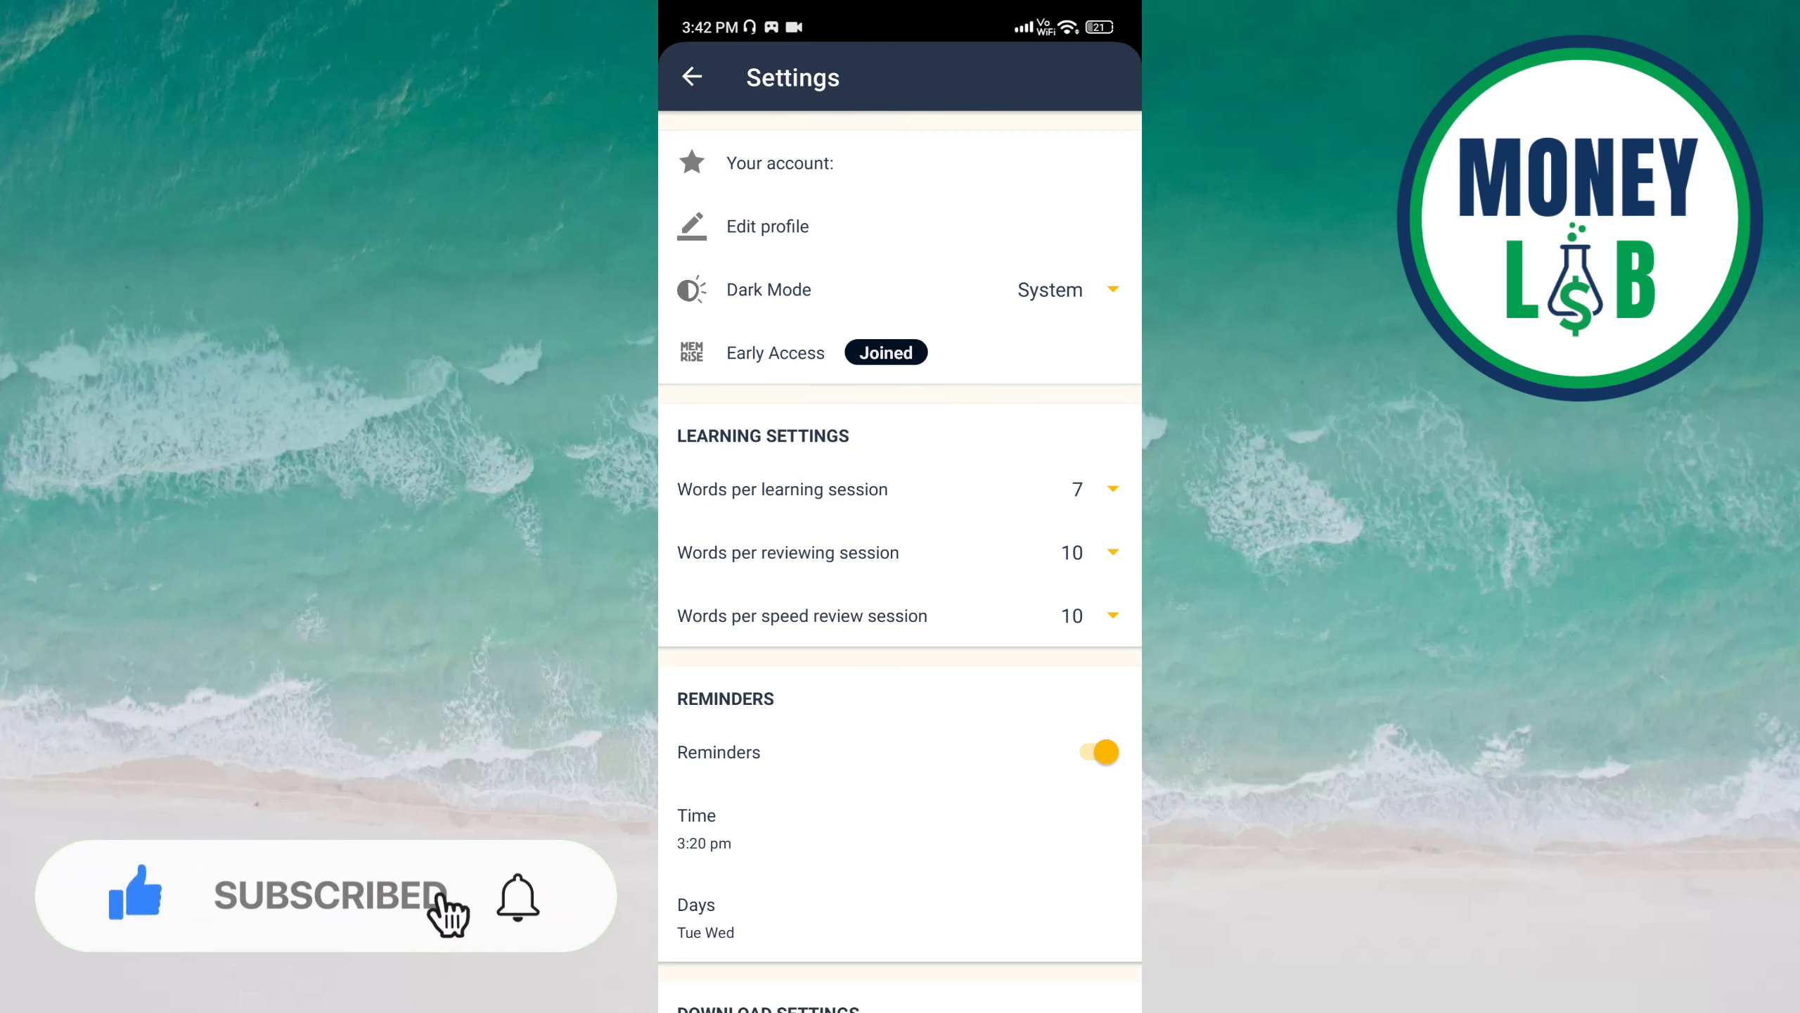